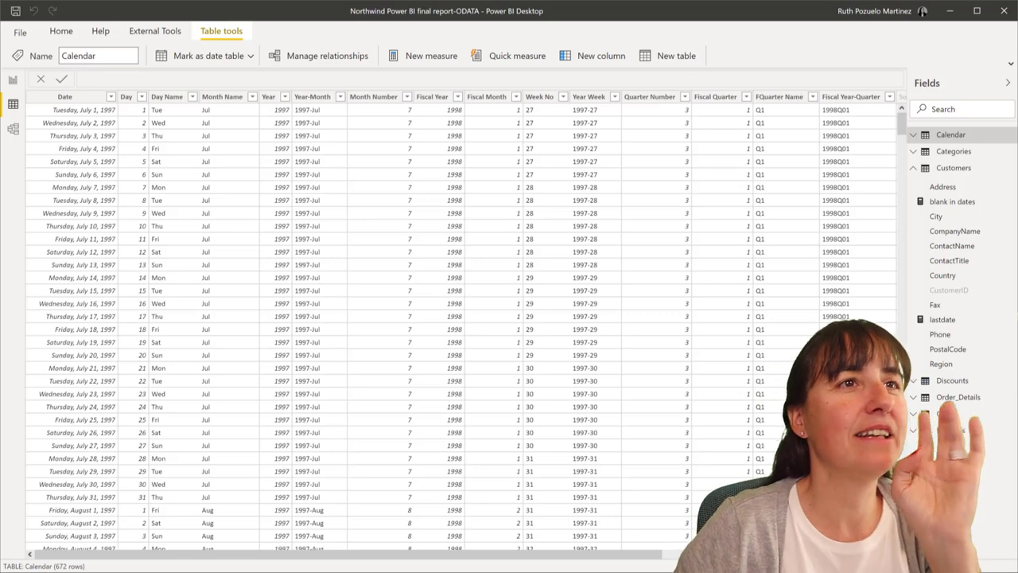
Step: Start a new calculated table formula with DATESBETWEEN over 'Calendar'[Date]
click(673, 57)
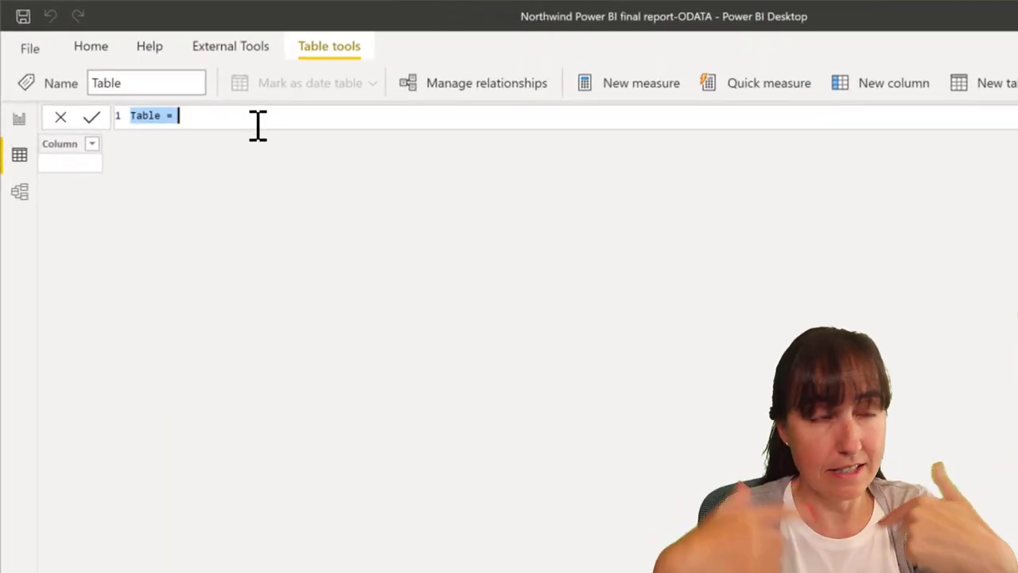
click(257, 123)
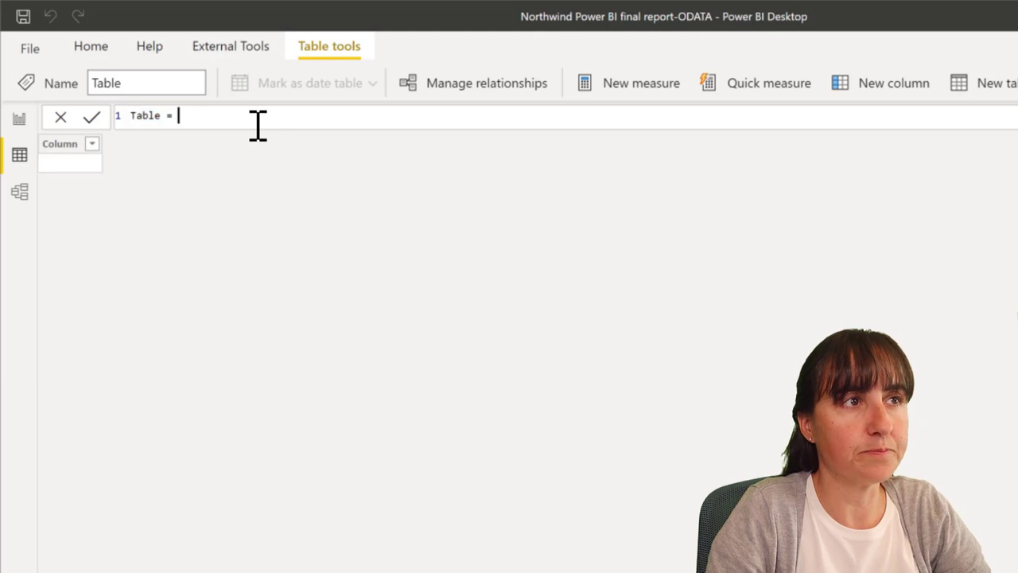
key(shift+Return)
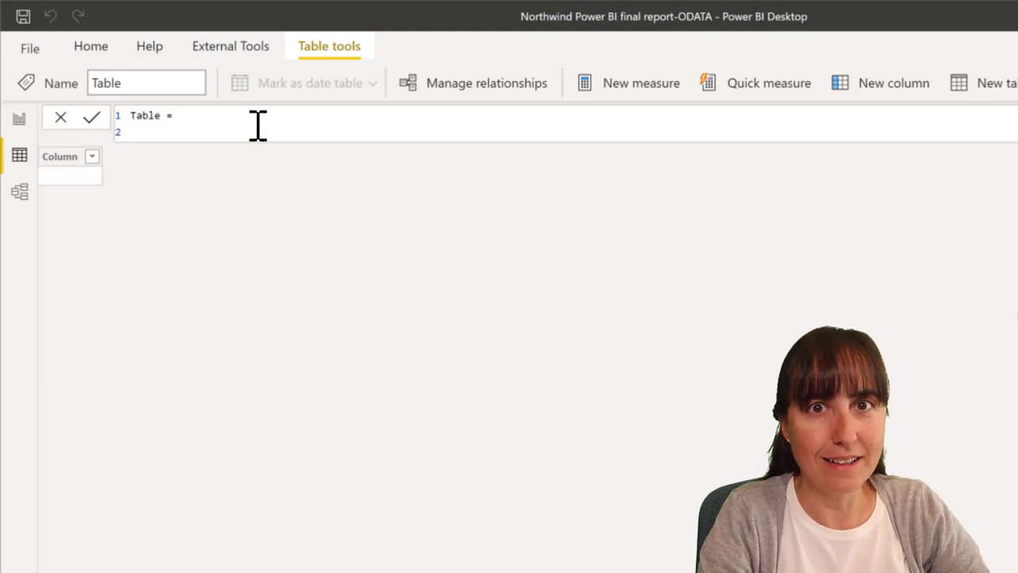
text(dat)
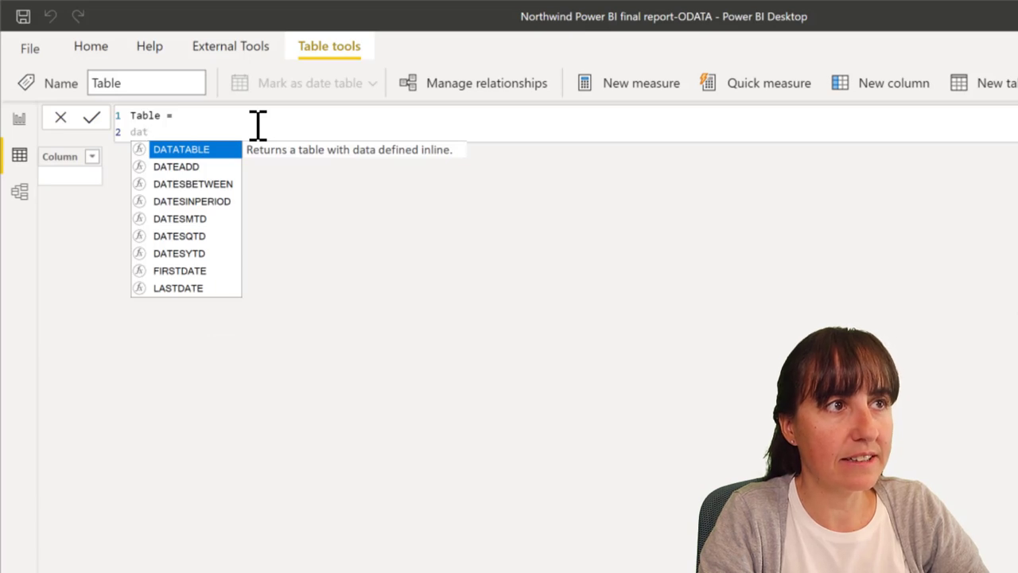
key(Down)
key(Down)
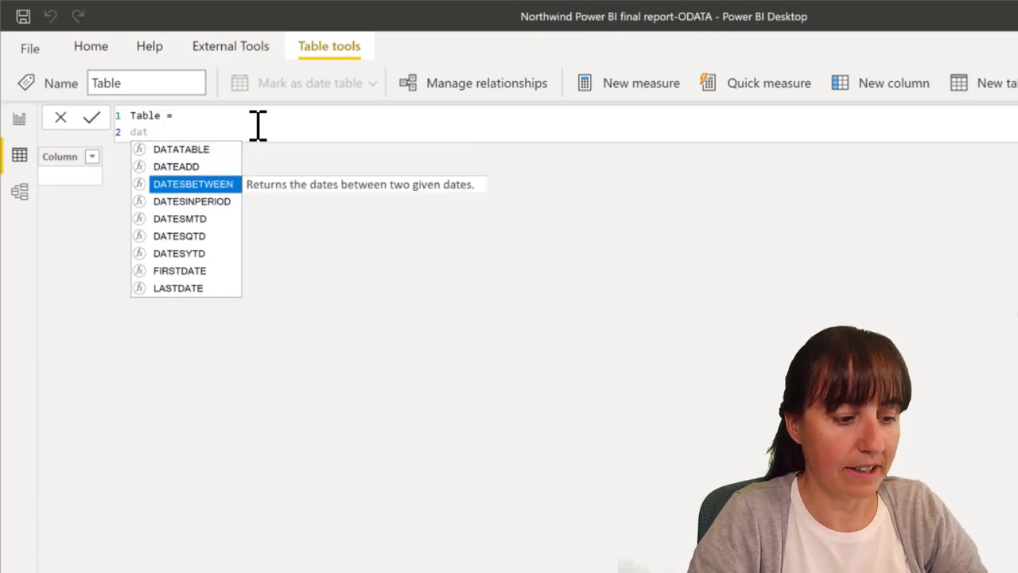
key(Tab)
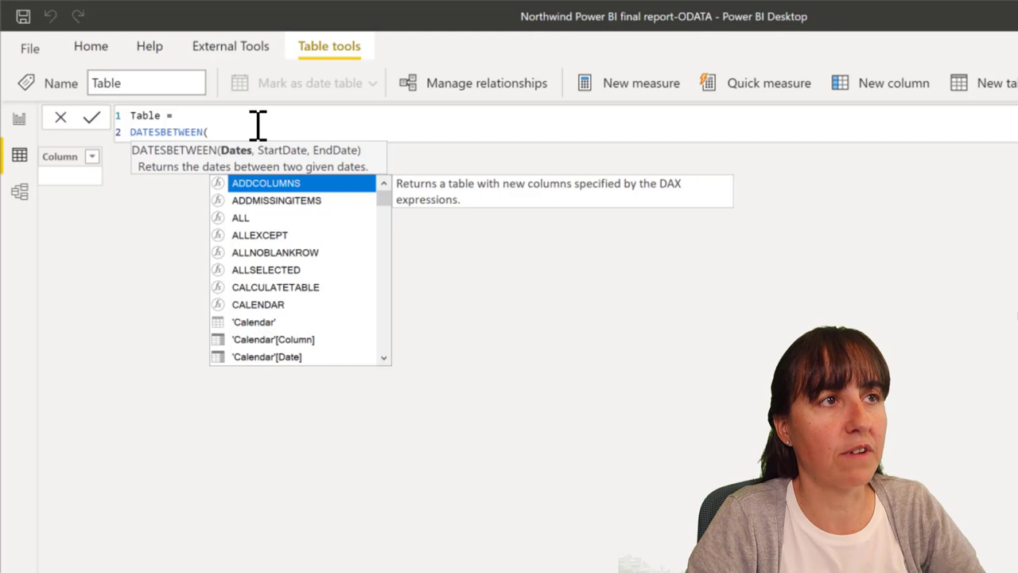
text(cal)
key(Down)
key(Down)
key(Down)
key(Down)
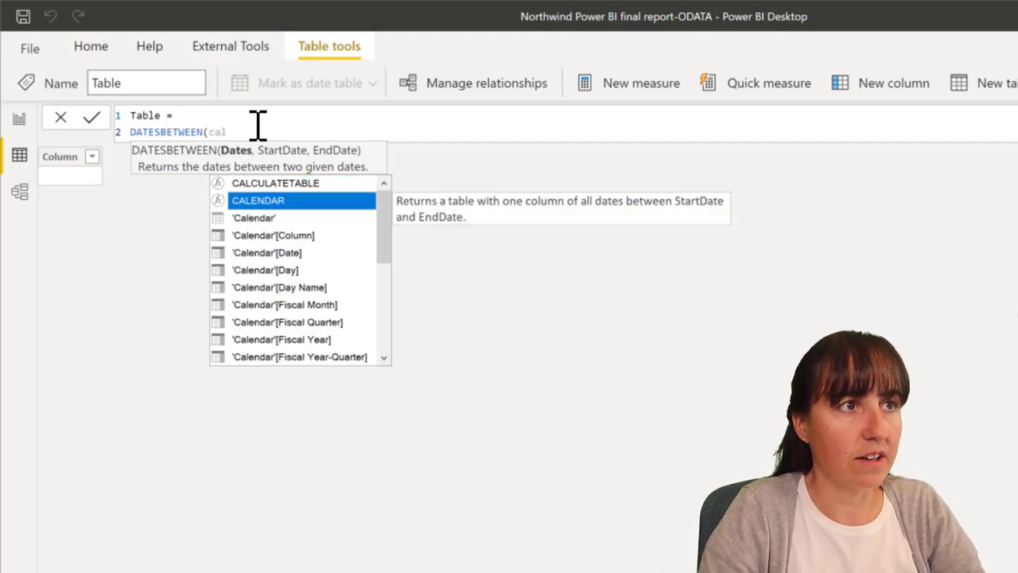
key(Tab)
text(,)
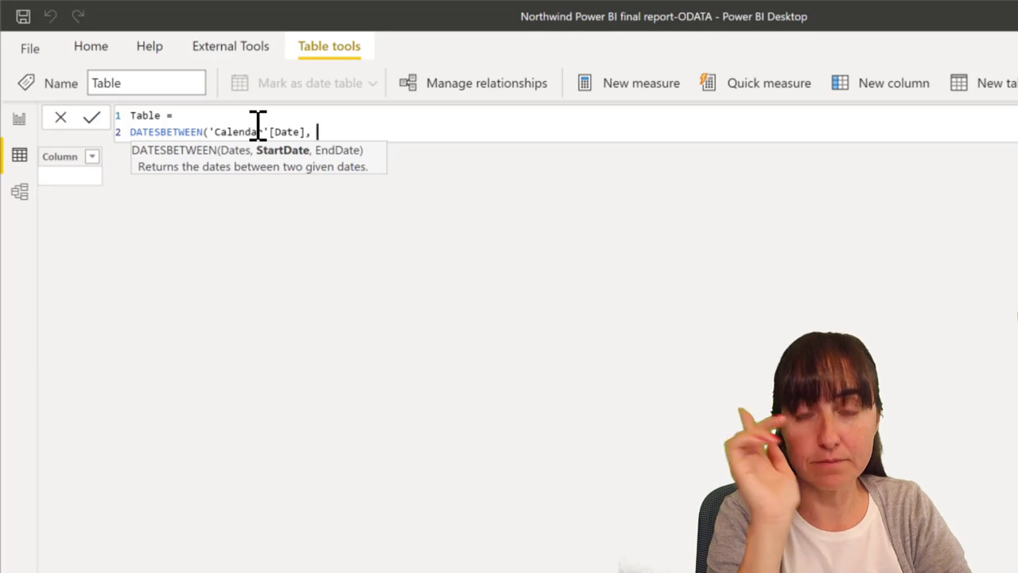
Step: Use BLANK() as both start and end dates and commit the table
text(bla)
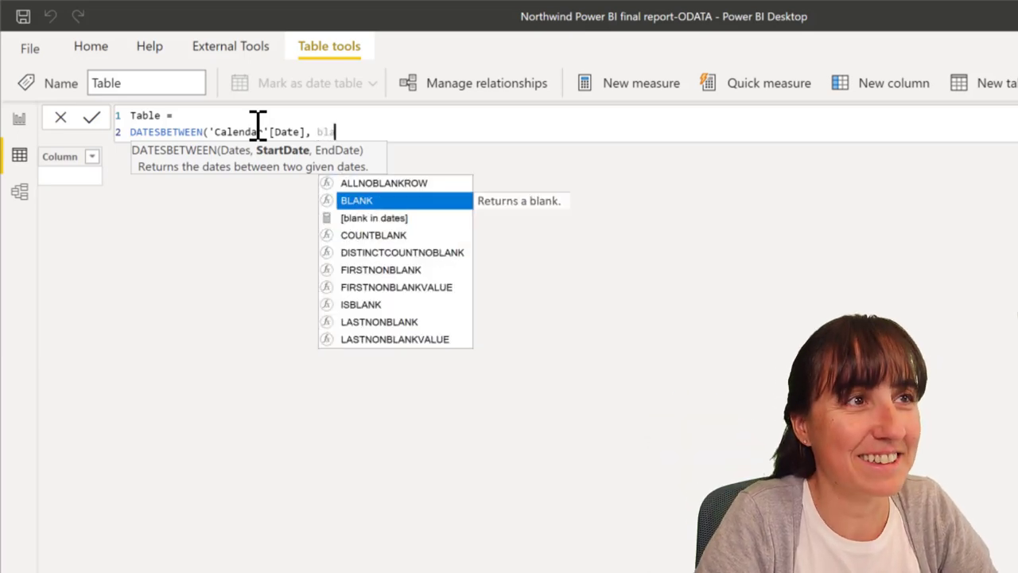
key(Tab)
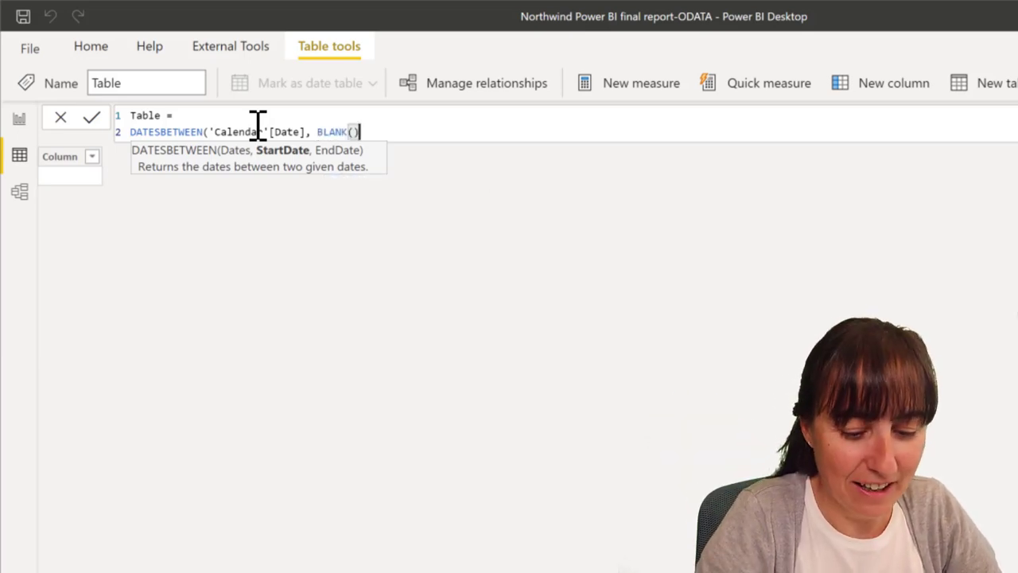
text(, blam)
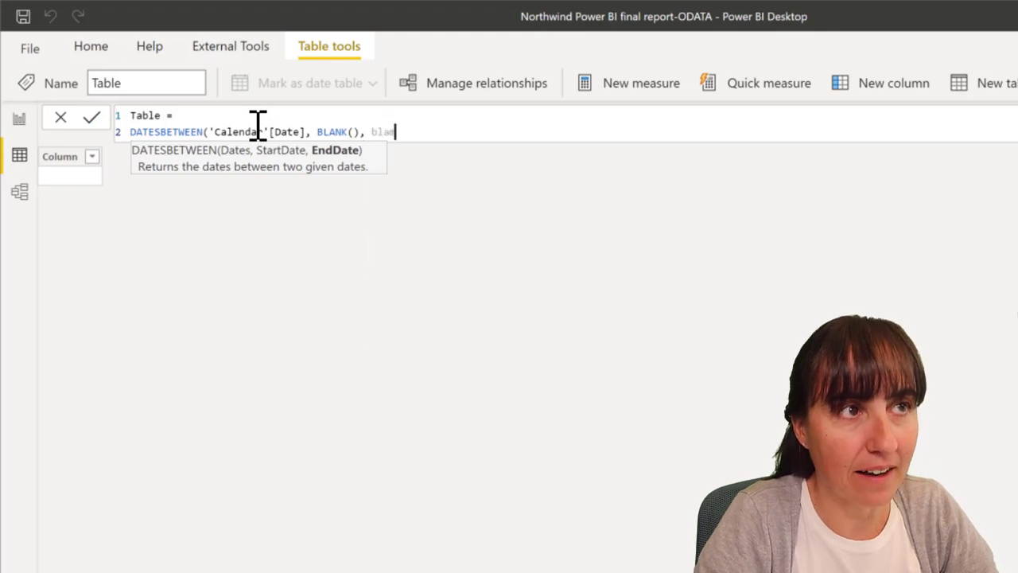
key(BackSpace)
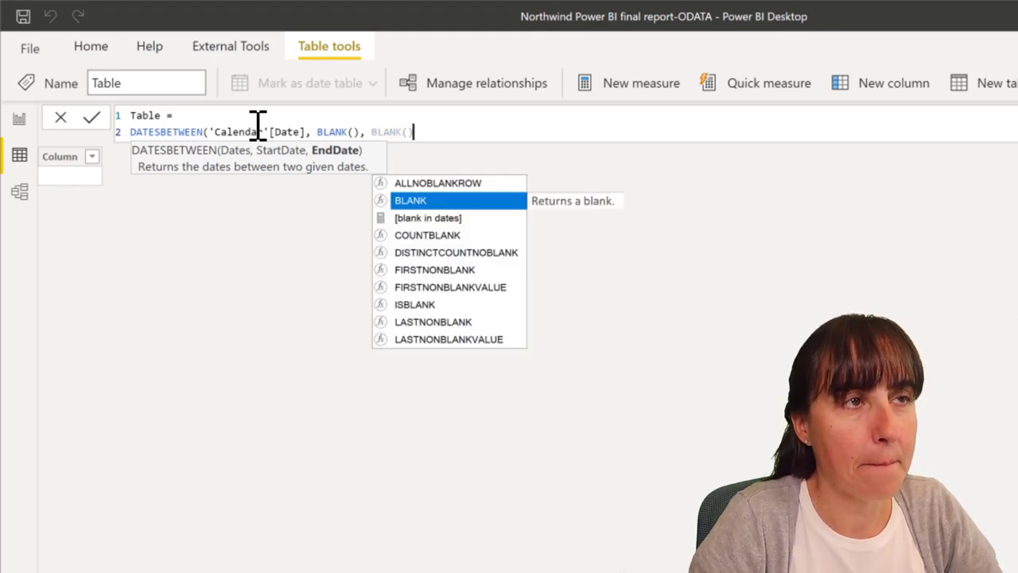
key(Tab)
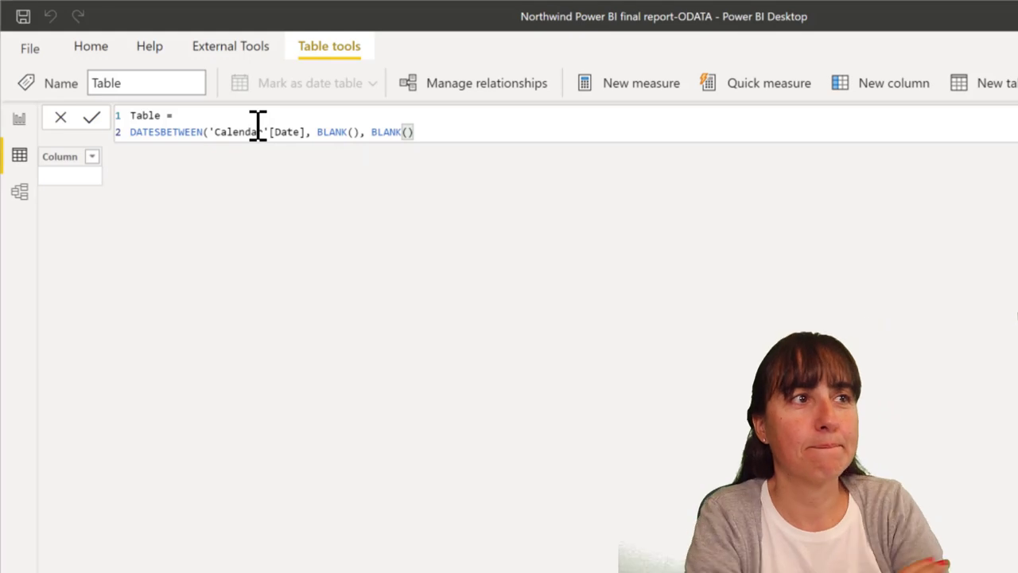
text())
key(Return)
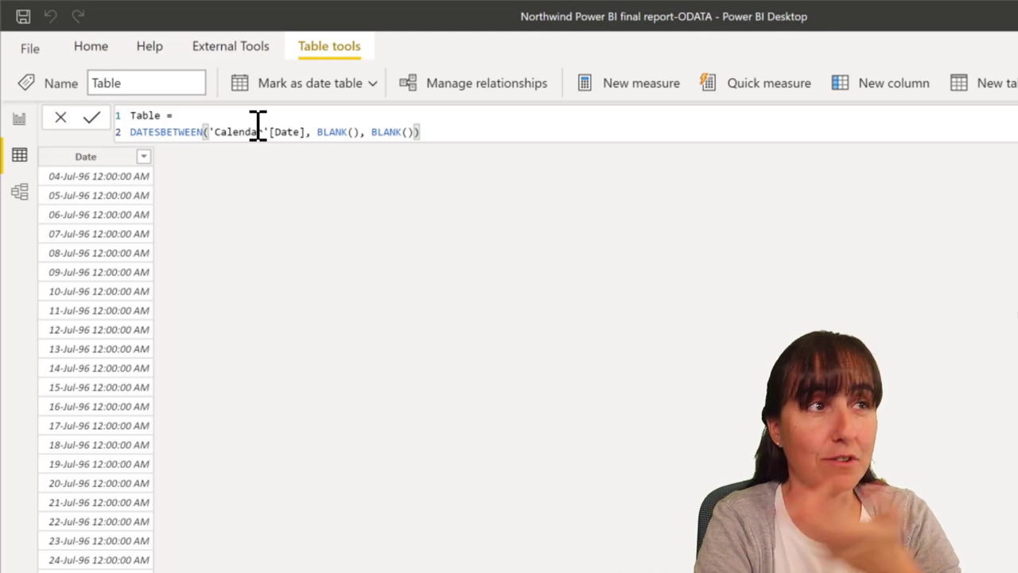
scroll(647, 432, down, 20)
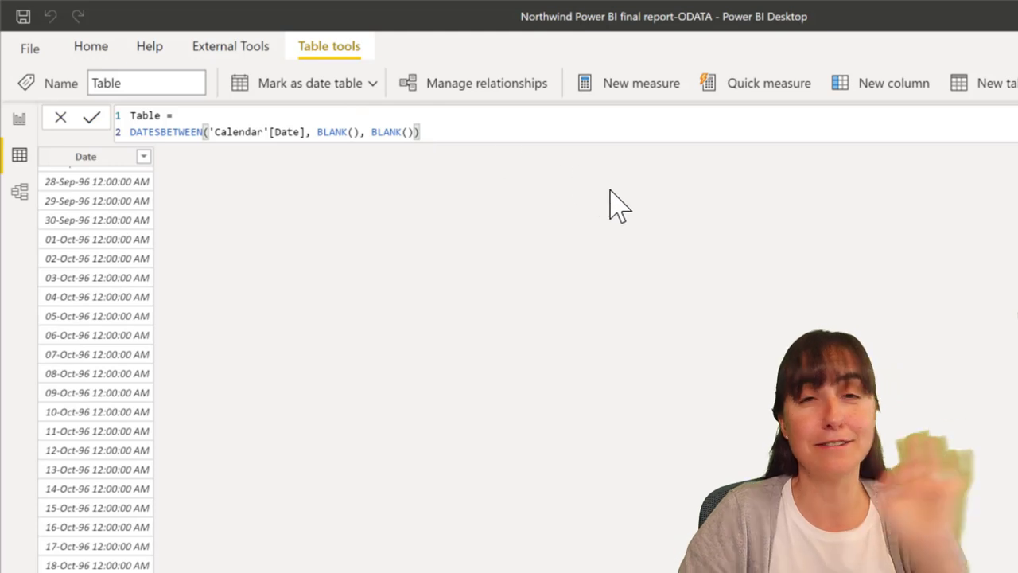
scroll(712, 366, up, 18)
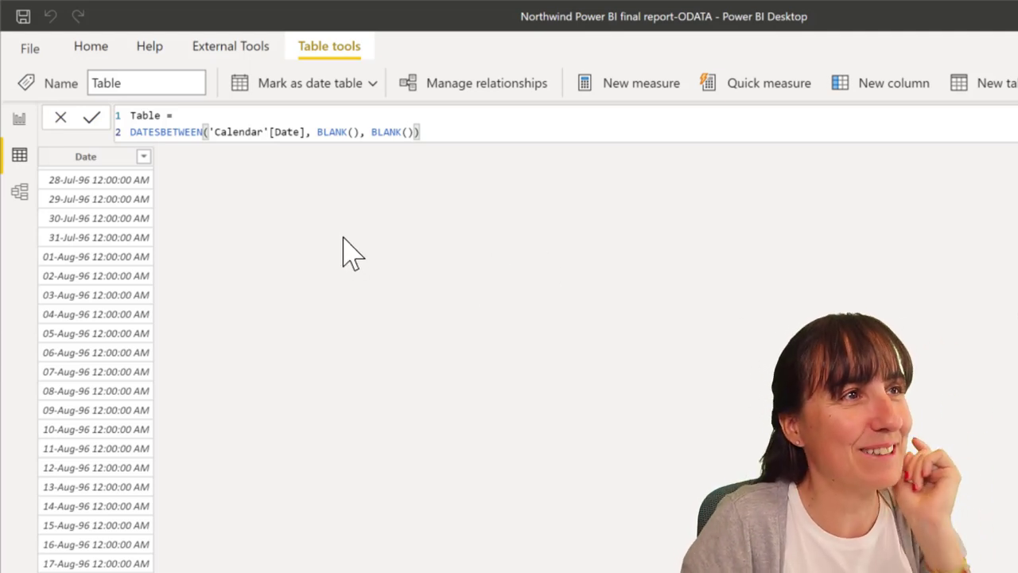
Step: Replace the DATESBETWEEN function with DATESINPERIOD in the table formula
double_click(172, 131)
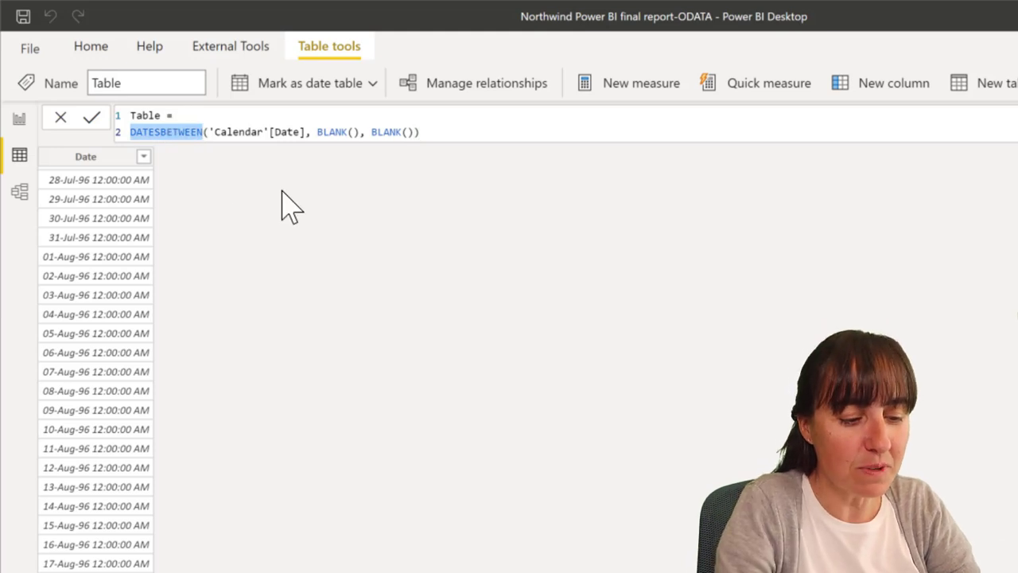
text(dat)
key(Down)
key(Down)
key(Down)
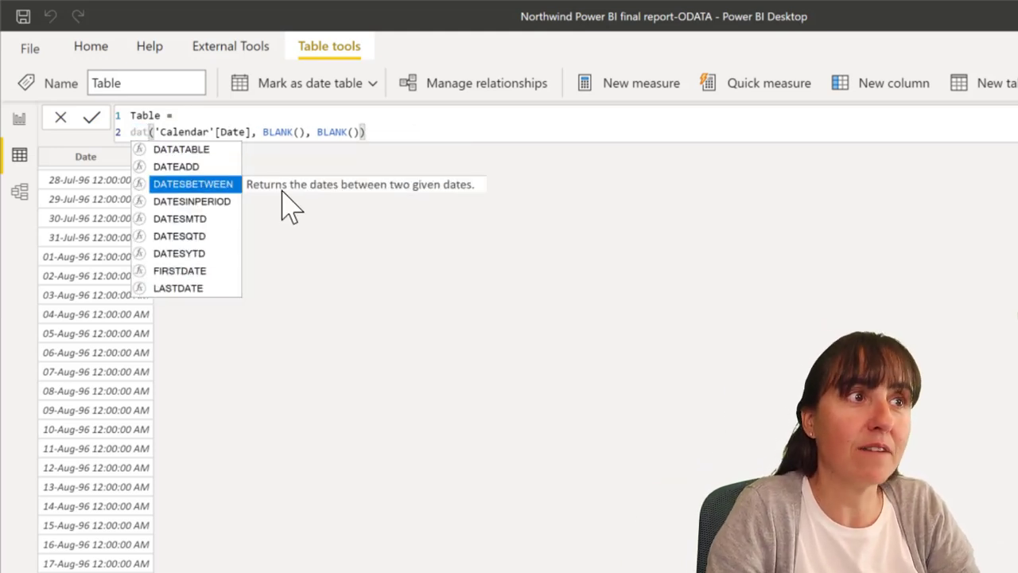
key(Tab)
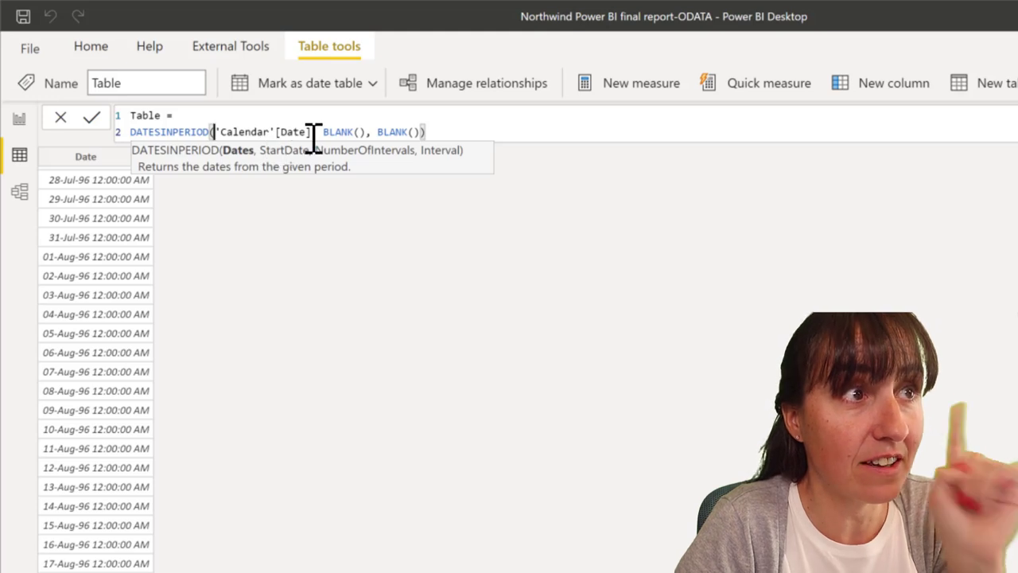
Step: Swap the end-date BLANK() for 3, DAY intervals, close the formula, and commit
double_click(398, 133)
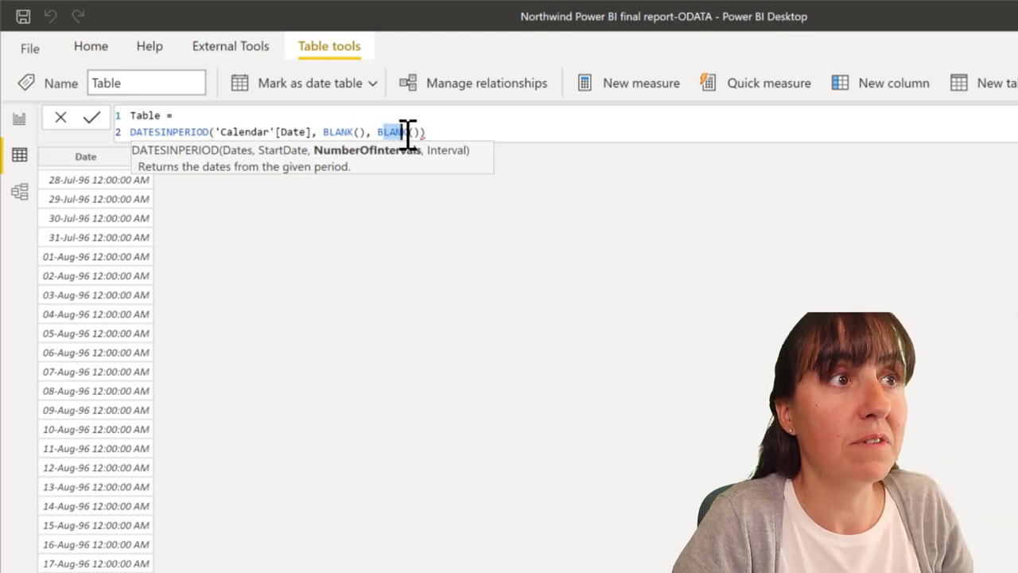
key(shift+End)
text(B)
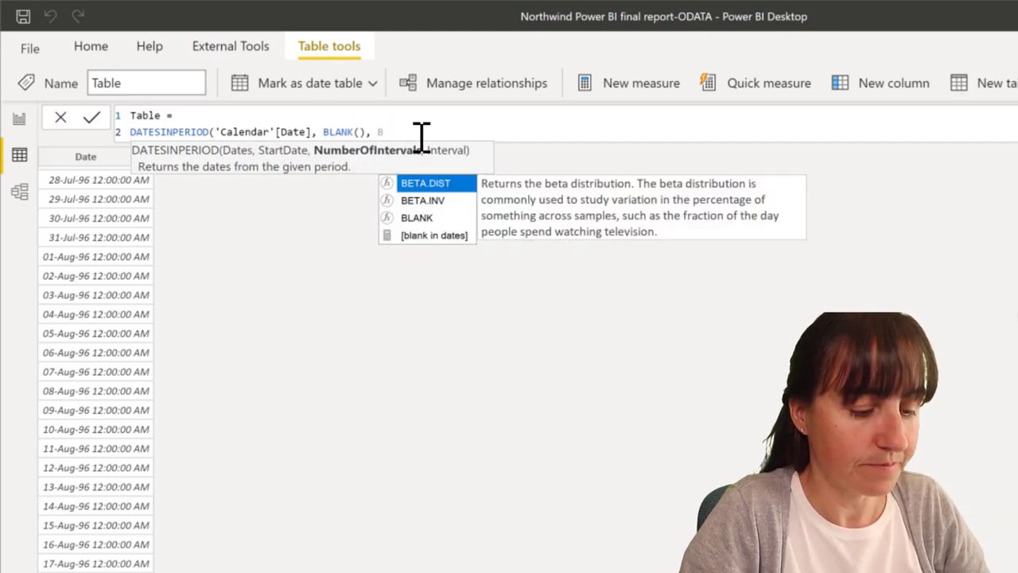
key(BackSpace)
text(1, DAY)
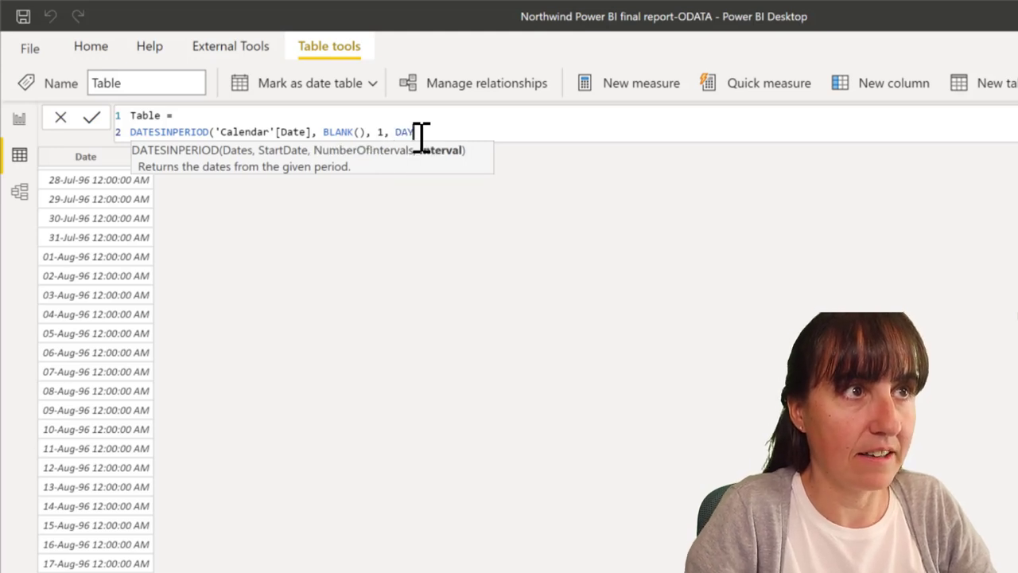
key(Left)
key(Left)
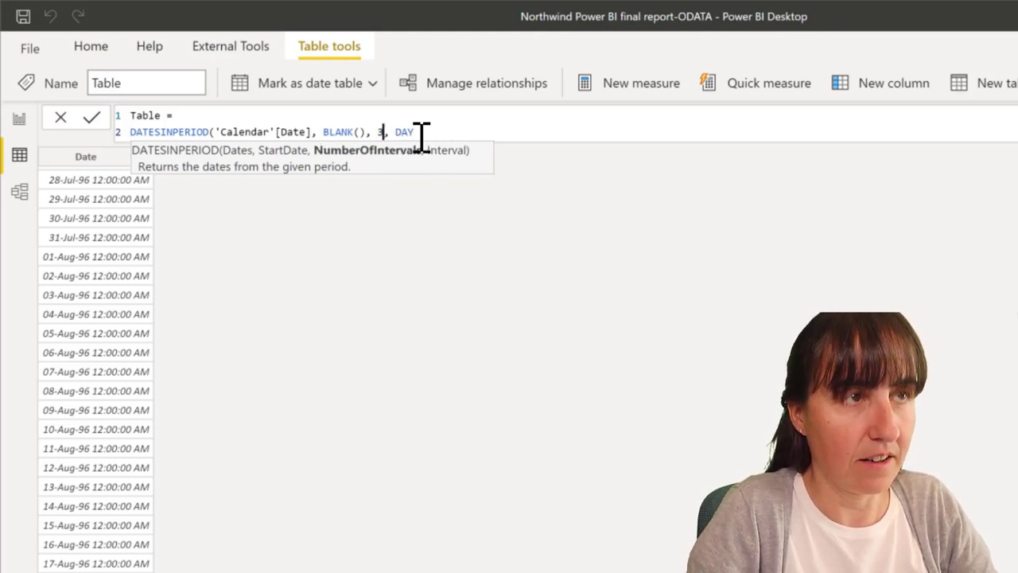
key(End)
text())
key(Return)
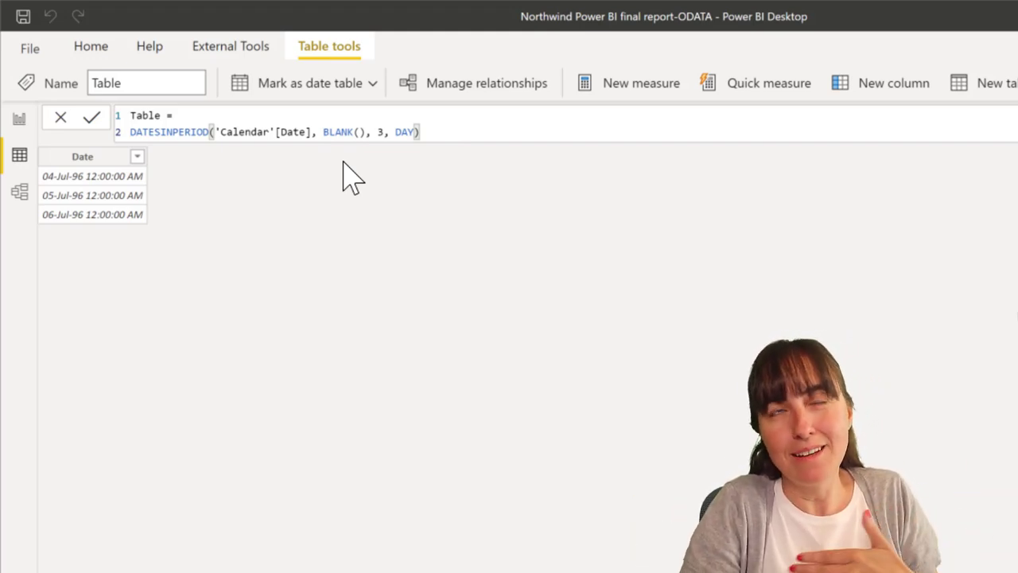
click(350, 119)
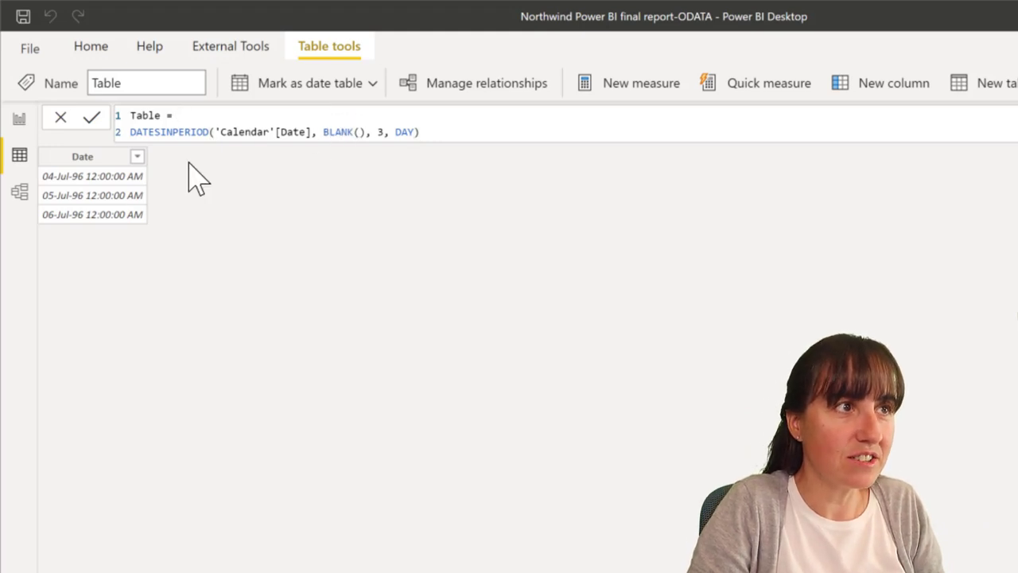
double_click(342, 132)
text(MI)
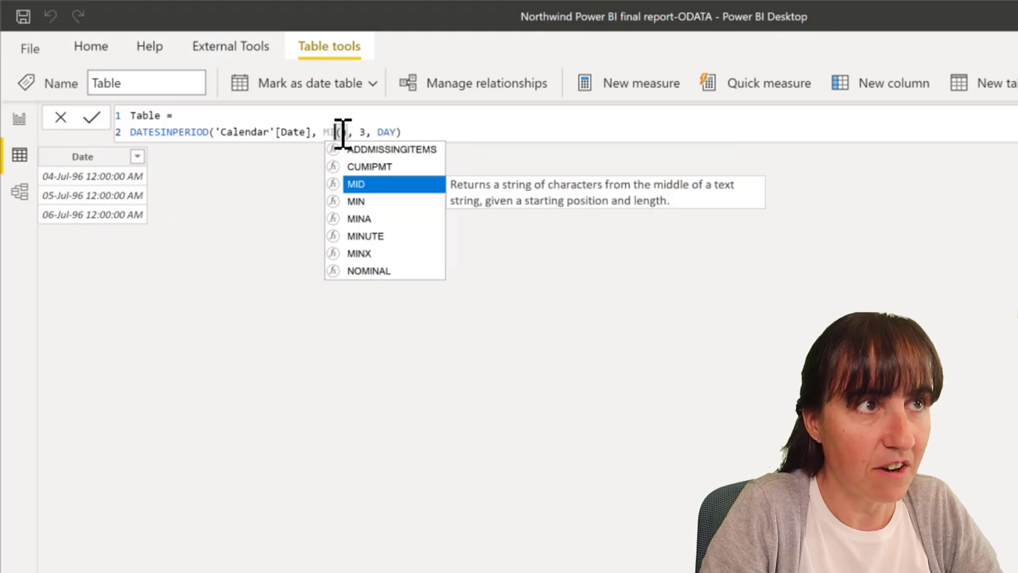
key(Down)
key(Tab)
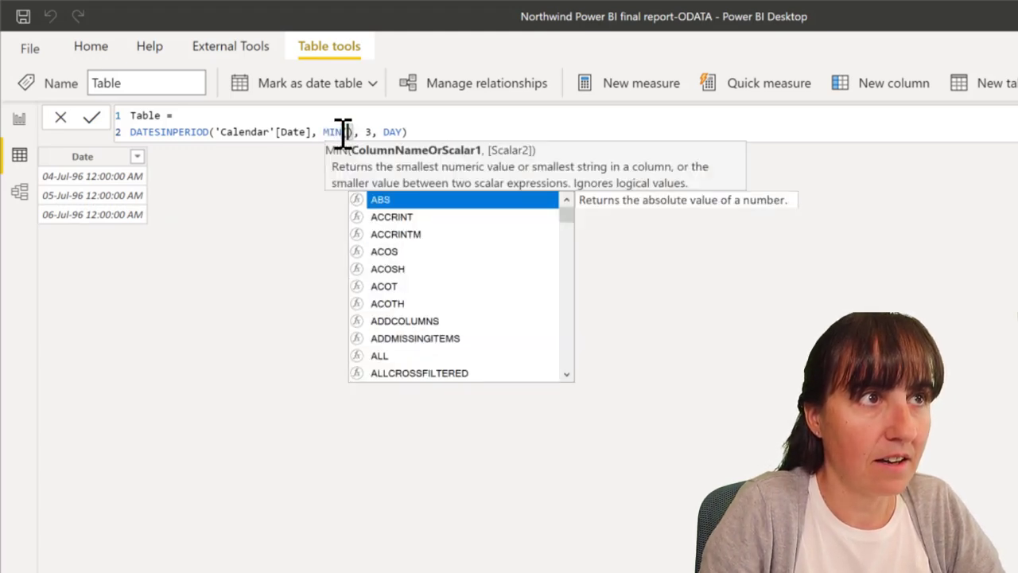
key(Escape)
text(cal)
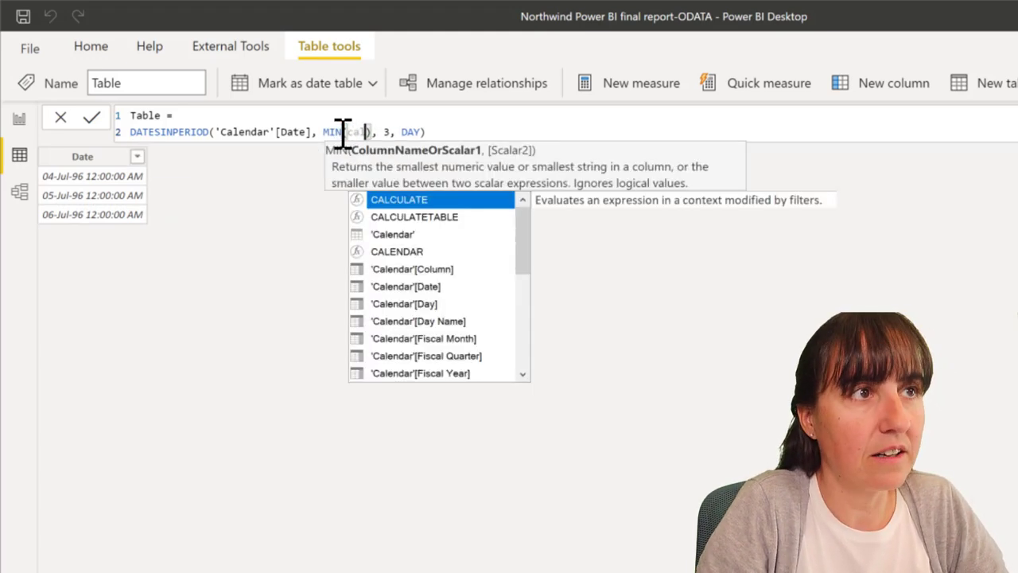
key(Down)
key(Down)
key(Down)
key(Down)
key(Down)
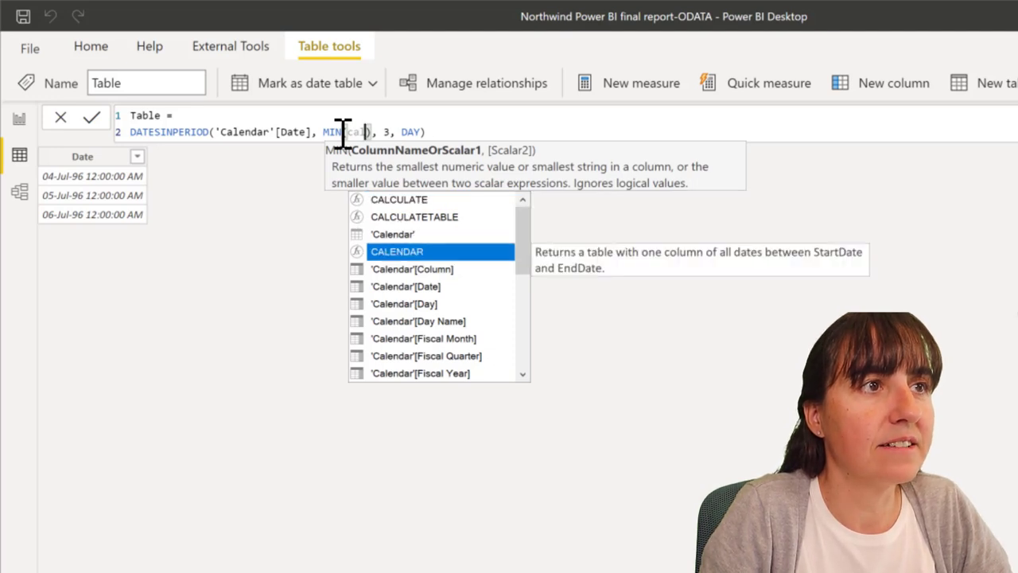
key(Tab)
key(Right)
key(Right)
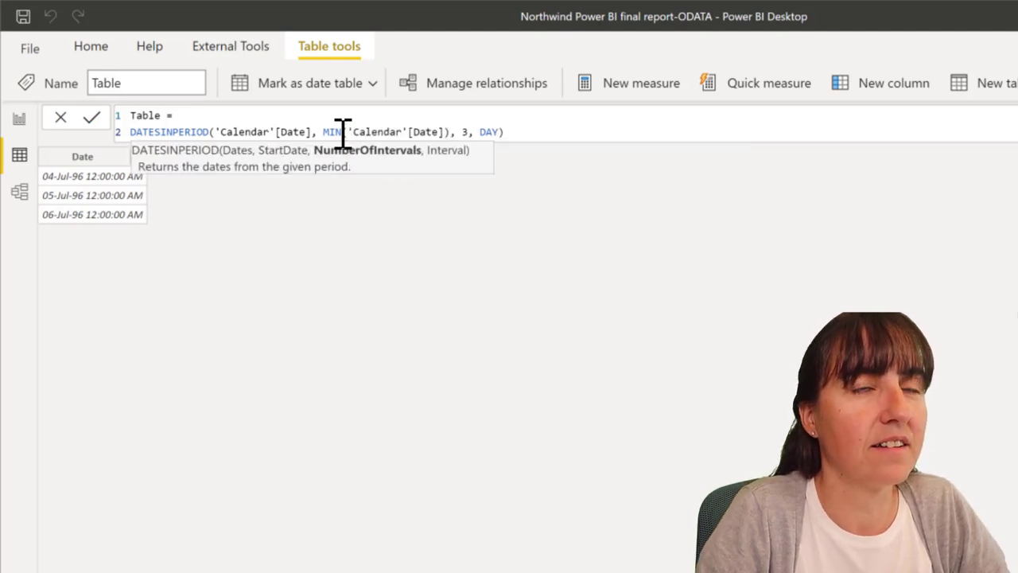
key(Return)
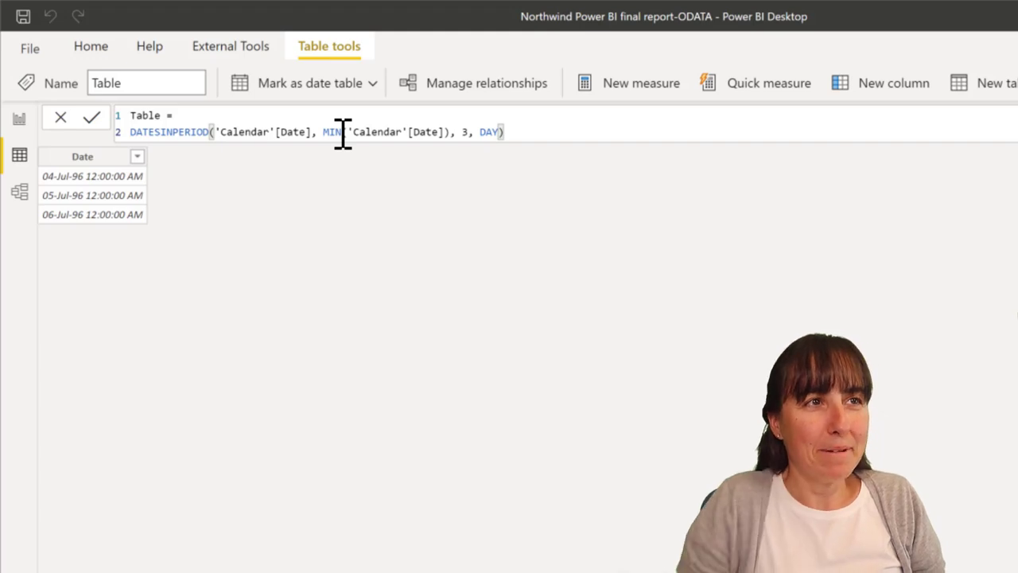
drag(326, 132, 448, 132)
text(b)
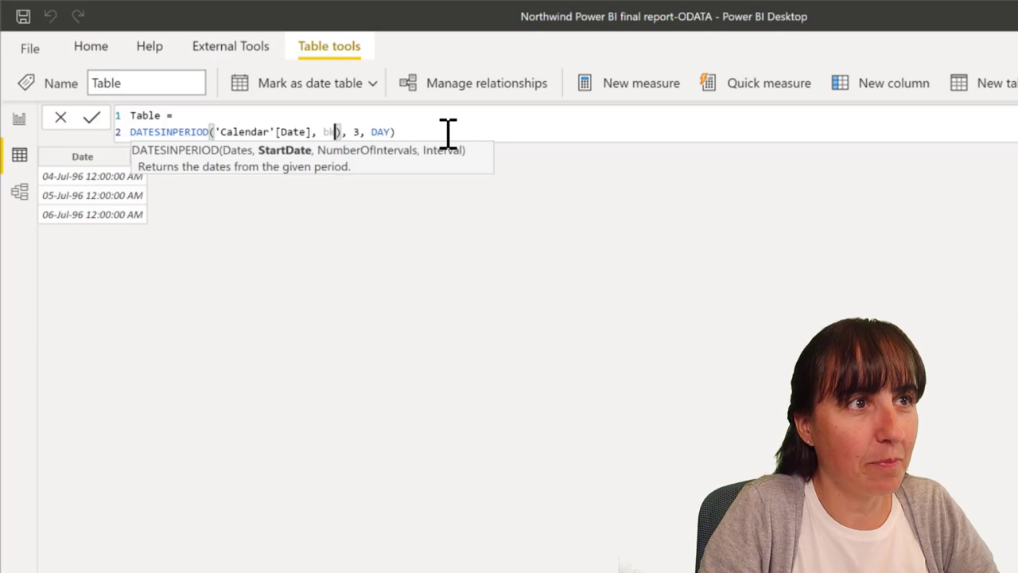
key(Down)
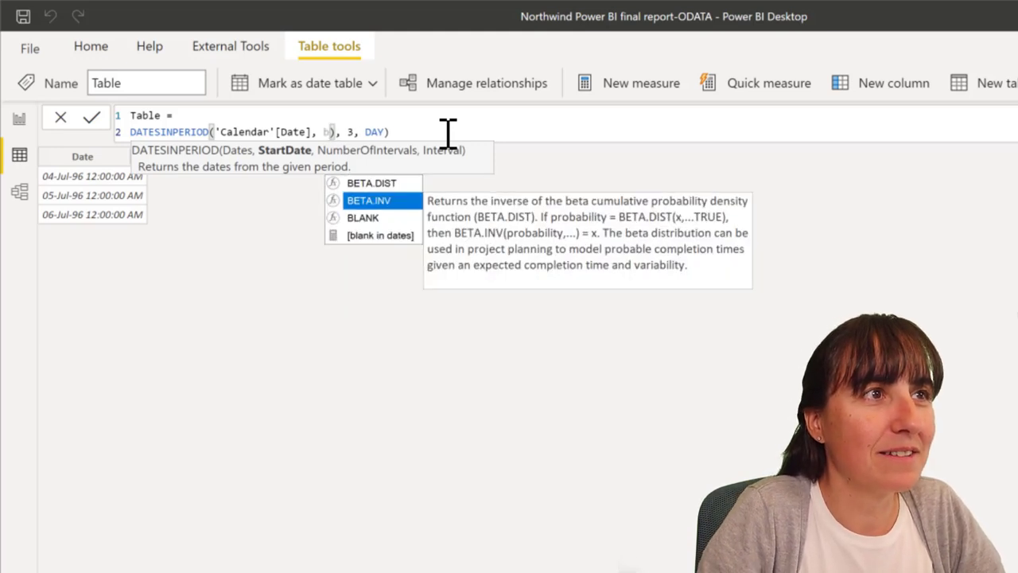
key(Up)
text(l)
key(Tab)
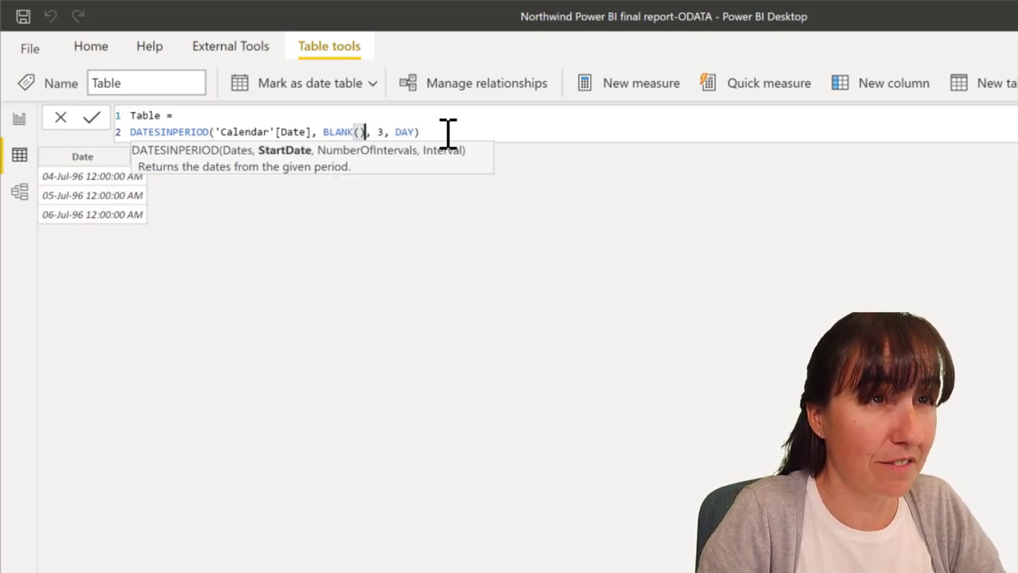
key(Right)
key(Right)
key(Return)
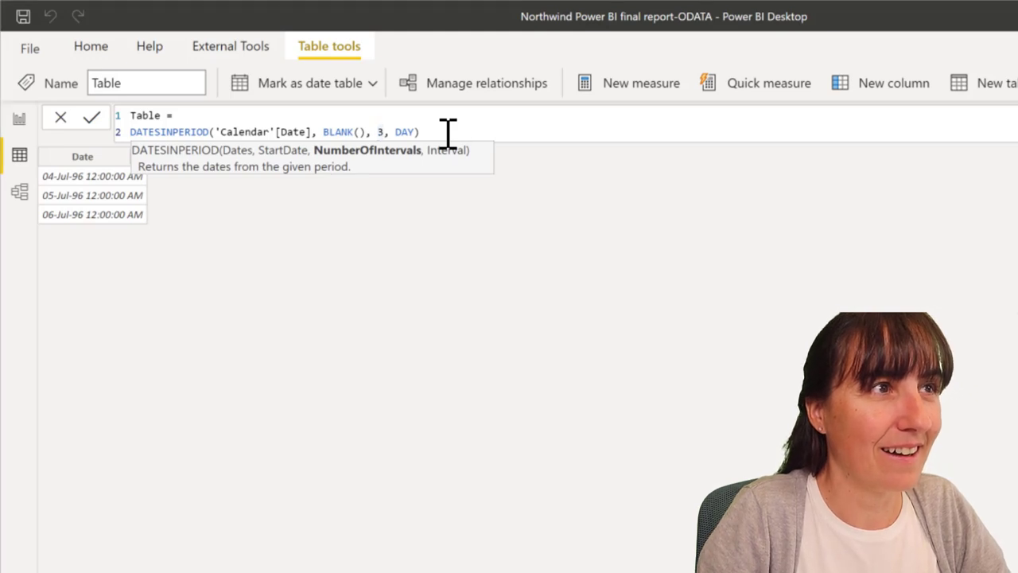
Step: Replace DATESINPERIOD with the CALENDAR function in the table formula
double_click(199, 132)
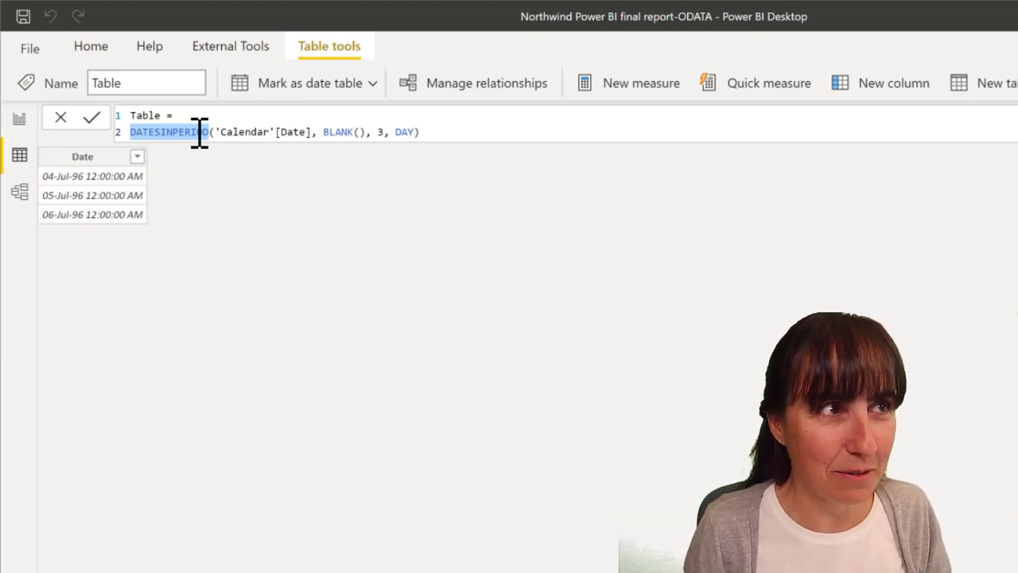
text(ca)
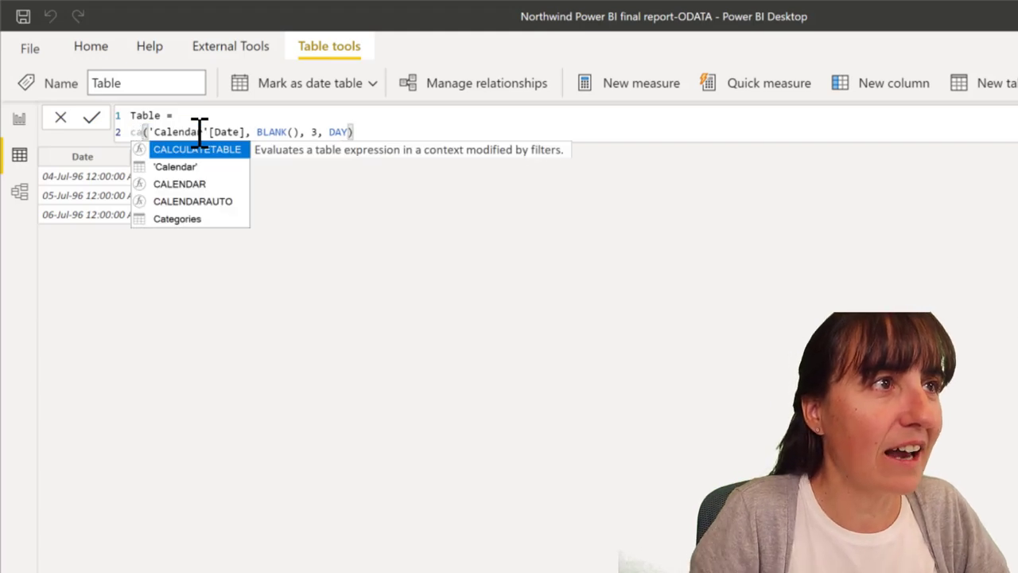
key(Down)
key(Down)
key(Tab)
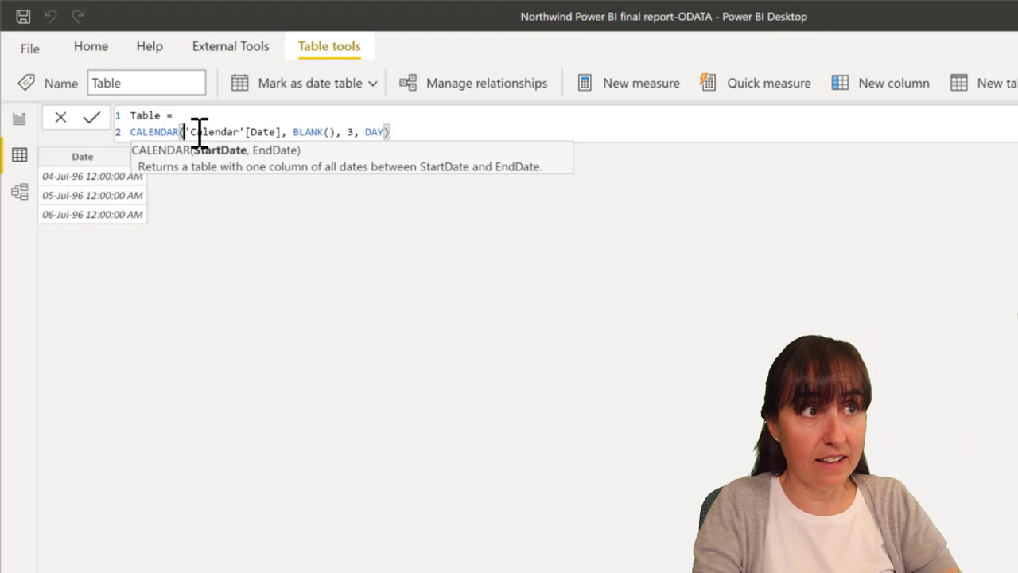
Step: Remove the old arguments, set both dates to BLANK(), and commit the formula
key(Delete)
key(Delete)
key(Delete)
key(Delete)
key(Delete)
key(Delete)
key(Delete)
key(Delete)
key(Delete)
key(Delete)
key(Delete)
key(Delete)
key(Delete)
key(Delete)
key(Delete)
key(Delete)
key(Delete)
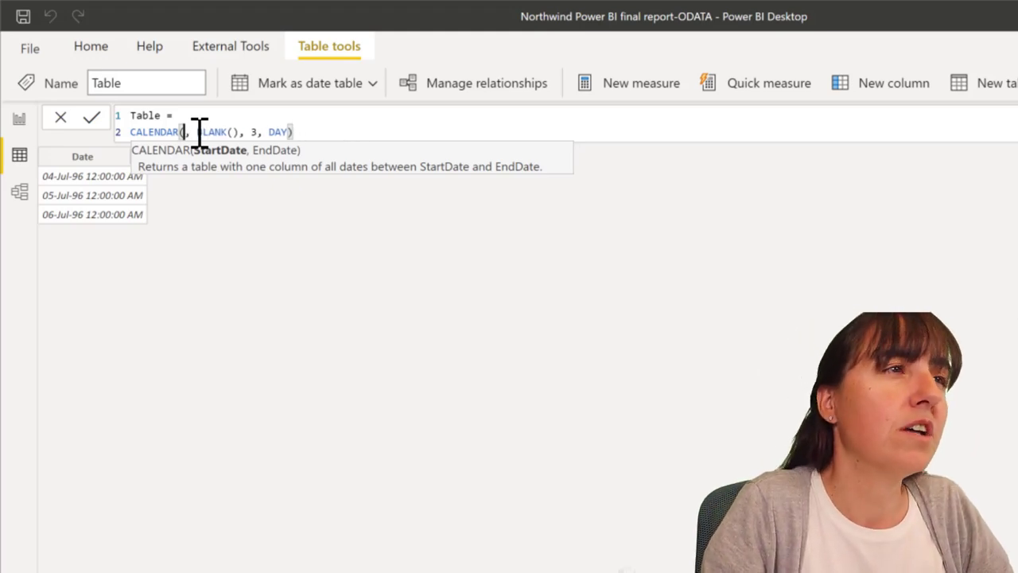
key(Delete)
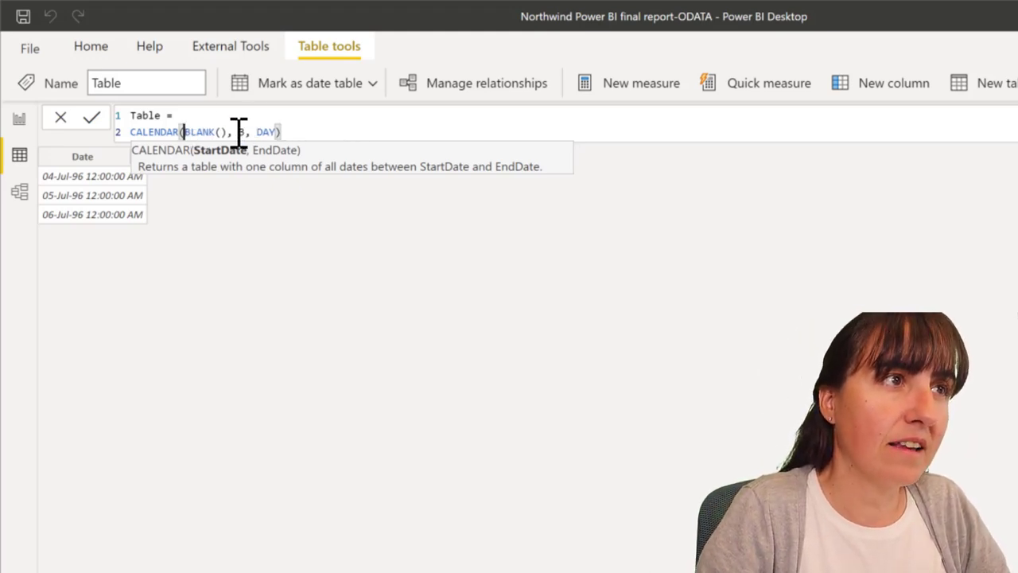
drag(235, 133, 316, 135)
key(Delete)
text(bl)
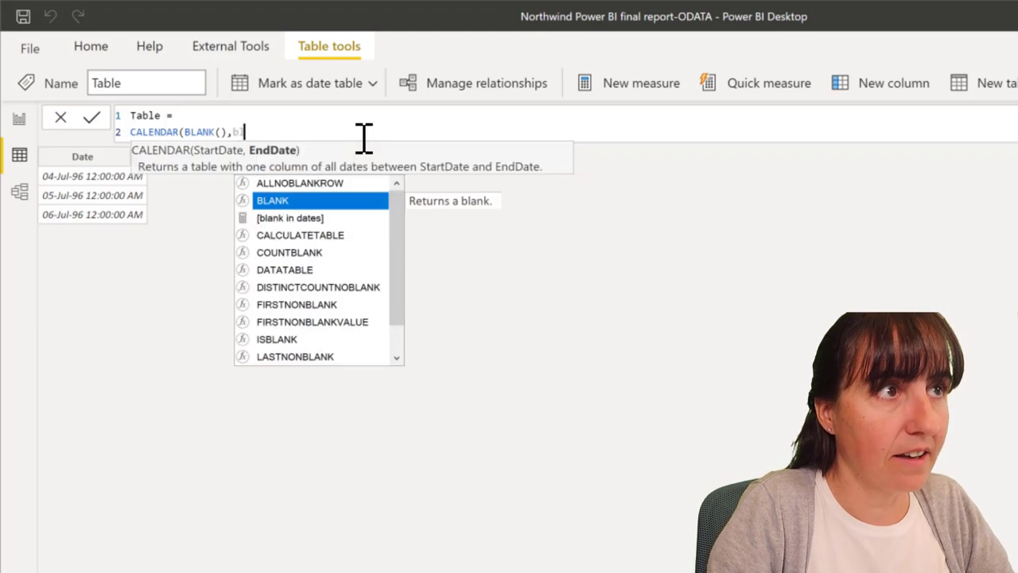
key(Tab)
text()))
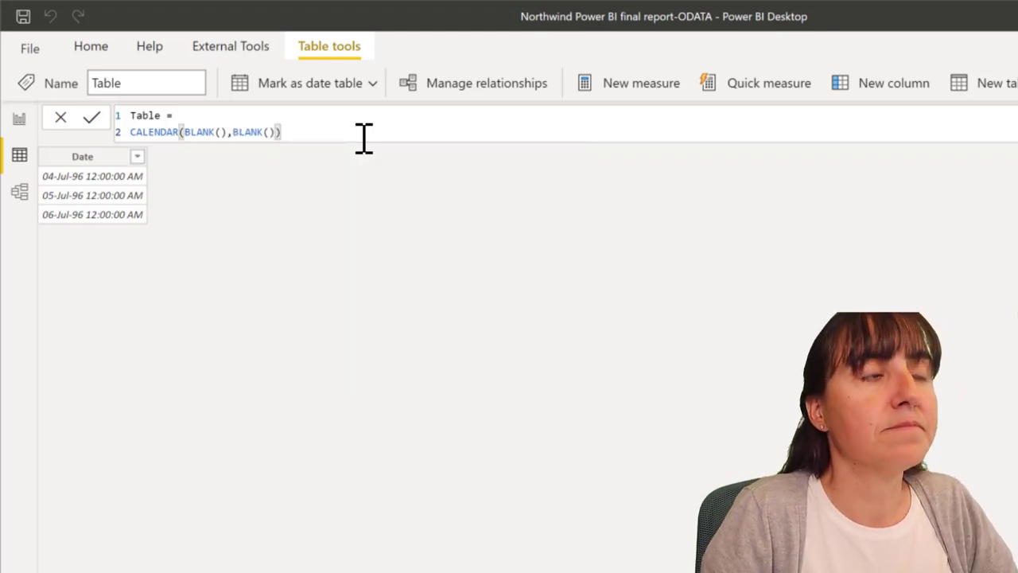
key(Return)
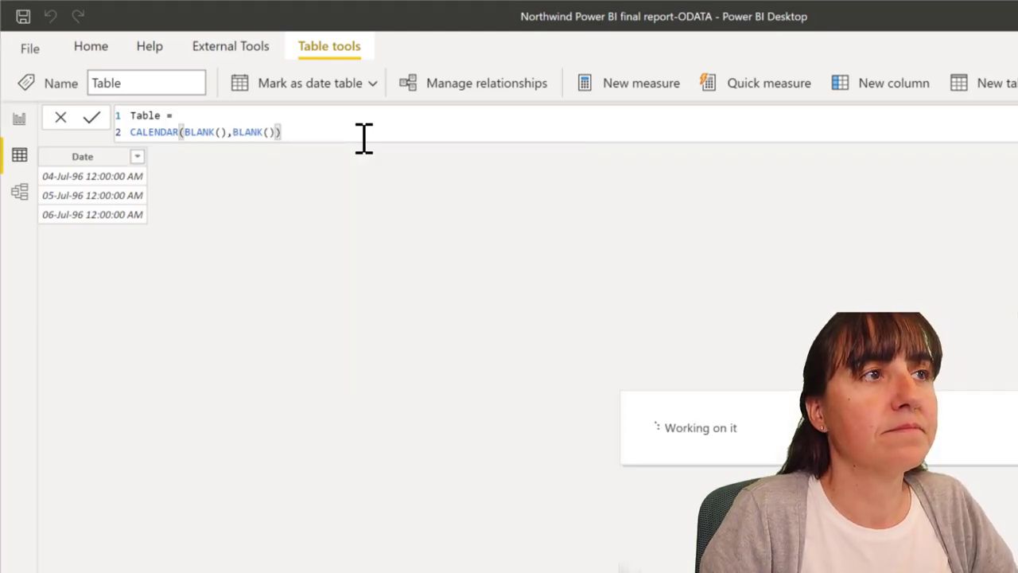